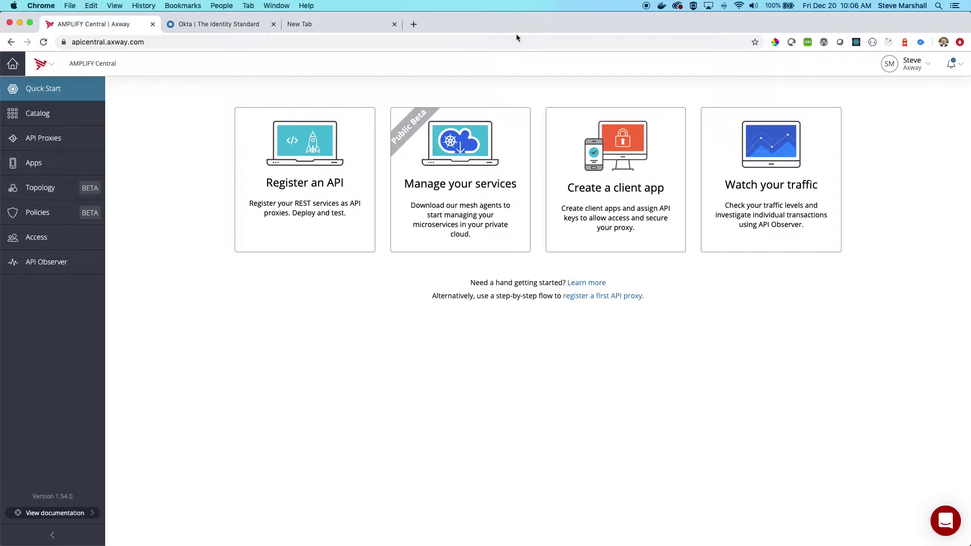
# Sign in to Okta with the saved account and open the organisation's My Applications home page
pyautogui.click(224, 29)
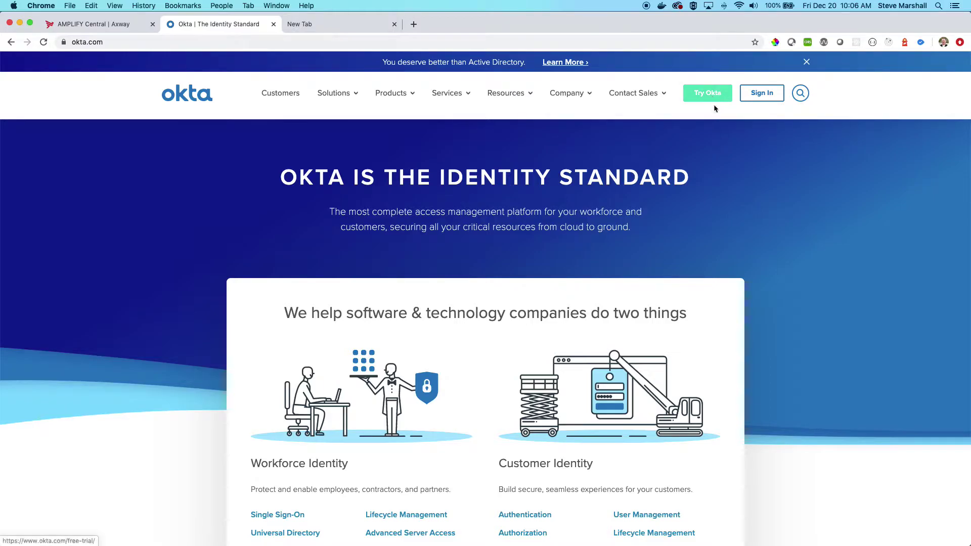
pyautogui.click(760, 100)
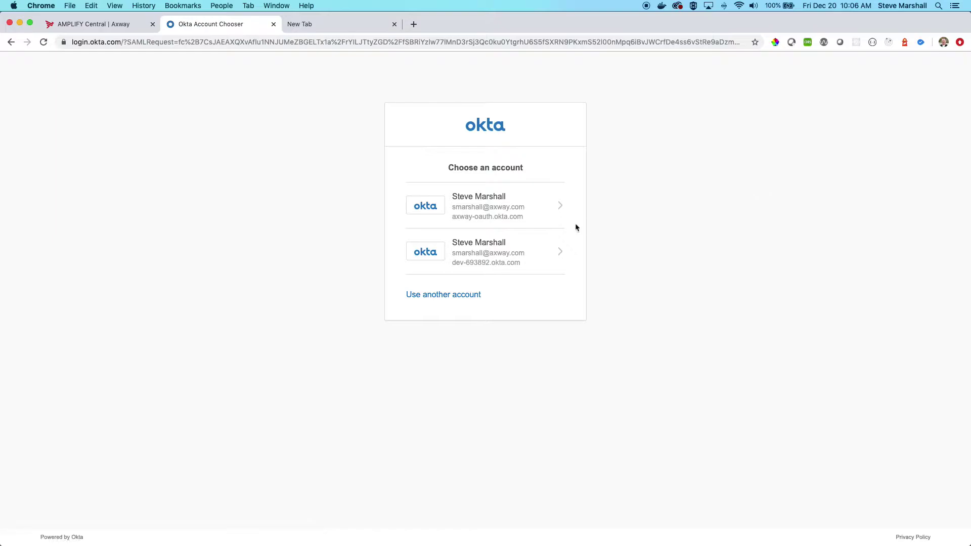
pyautogui.click(503, 211)
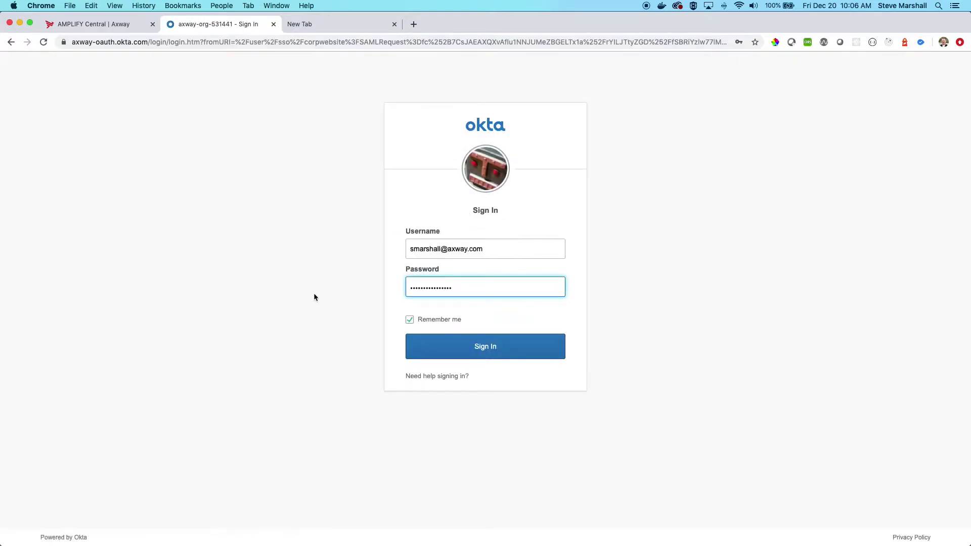
pyautogui.click(437, 342)
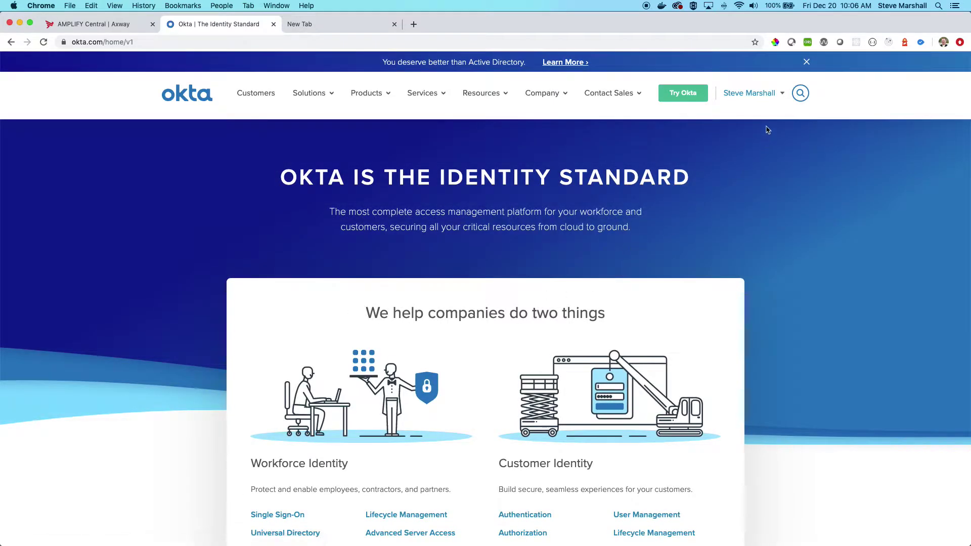
pyautogui.click(756, 99)
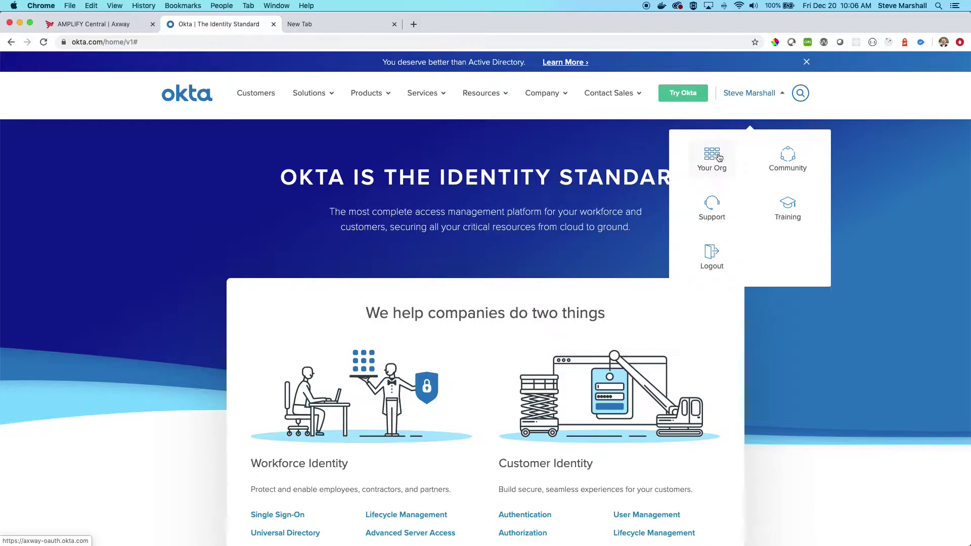
pyautogui.click(718, 156)
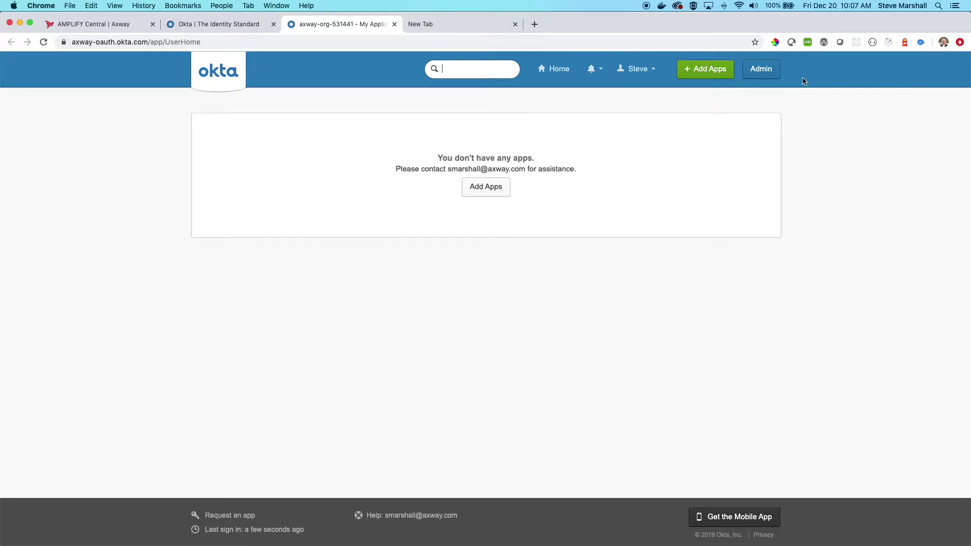
# Enter the admin console, verifying with the Okta Verify passcode
pyautogui.click(772, 73)
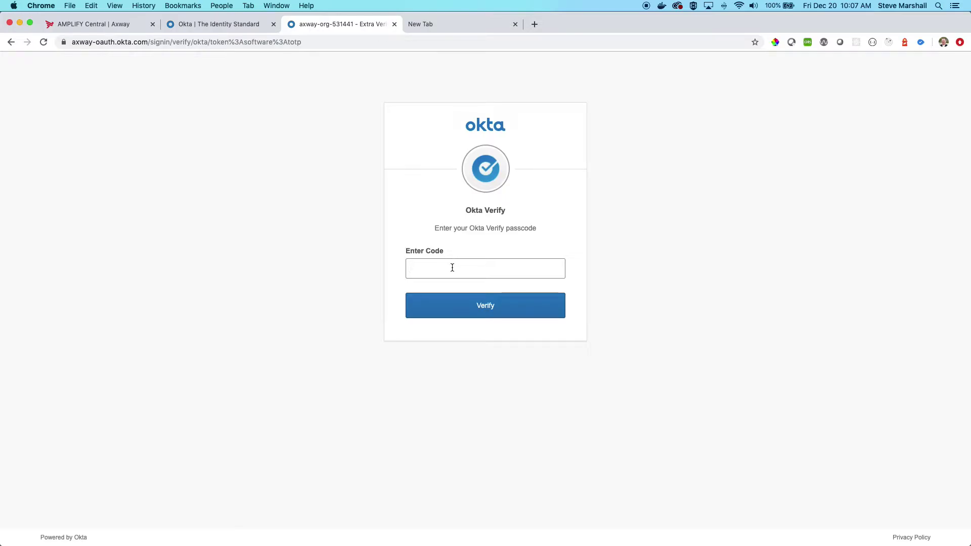
pyautogui.click(444, 309)
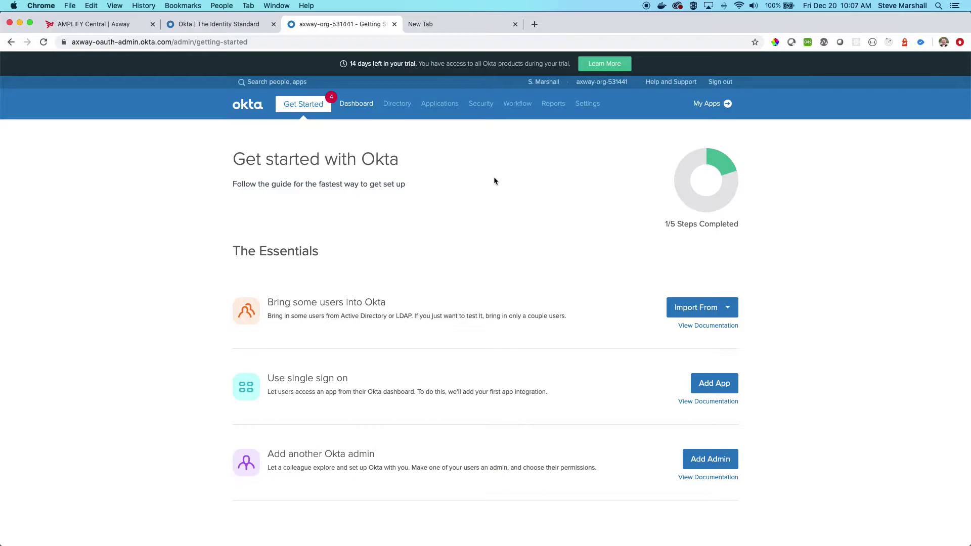
# Go to the Security > API authorization servers page and start adding a new server
pyautogui.moveTo(441, 109)
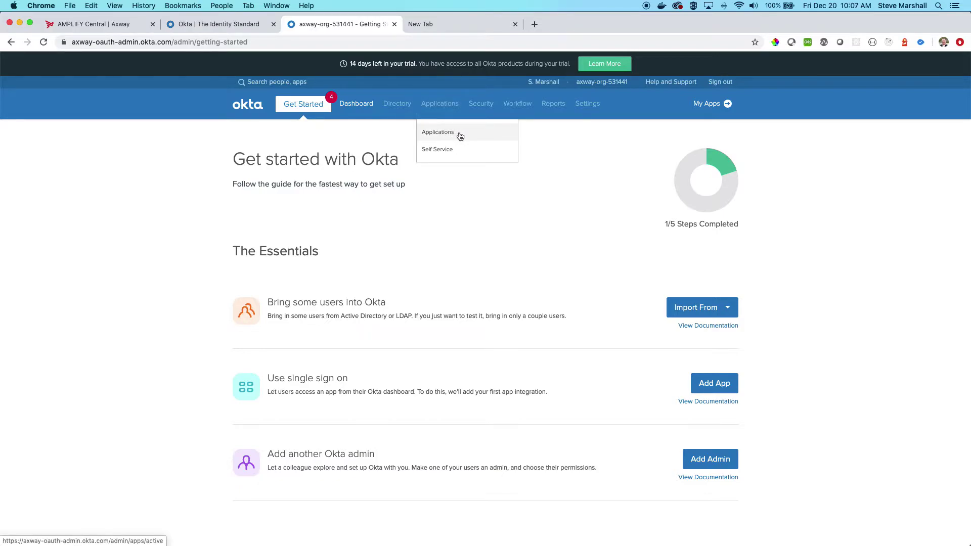
pyautogui.moveTo(482, 109)
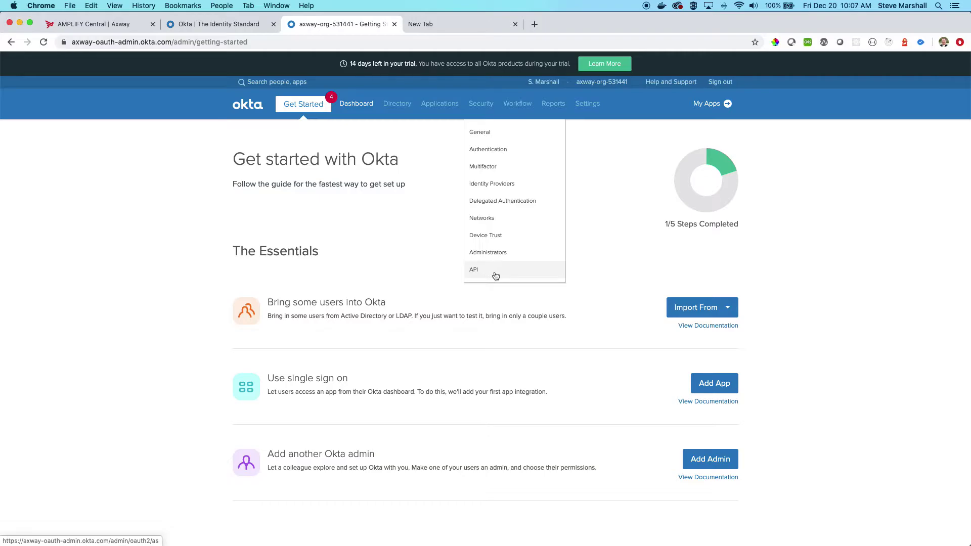
pyautogui.click(496, 275)
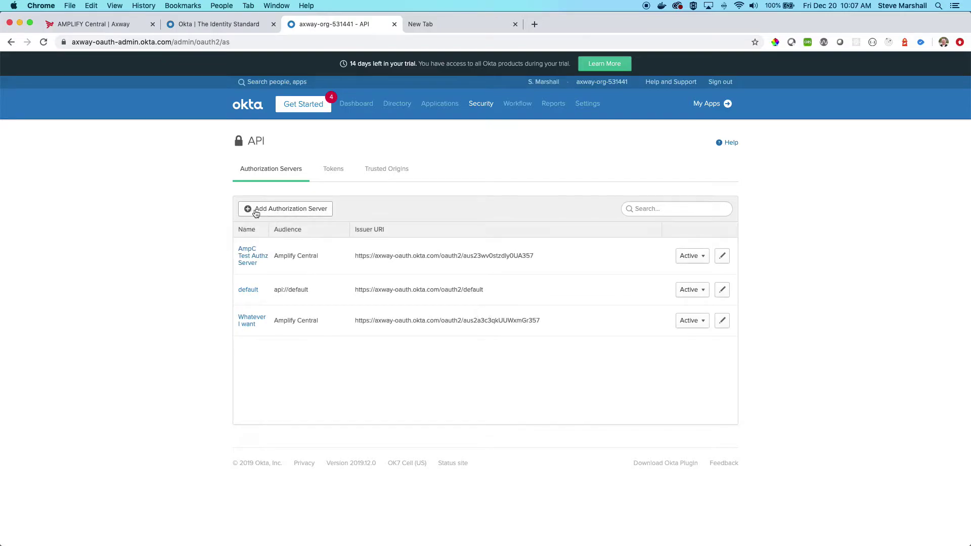
pyautogui.click(297, 212)
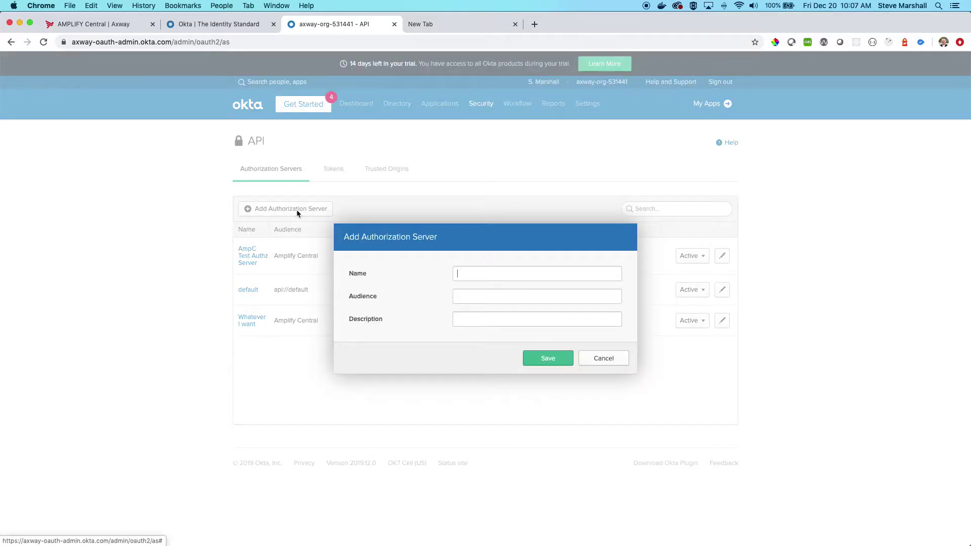
# Save server Video Test Demo Server with audience Amplify Central and description 'description'
pyautogui.click(496, 274)
pyautogui.write('Video Test Demo')
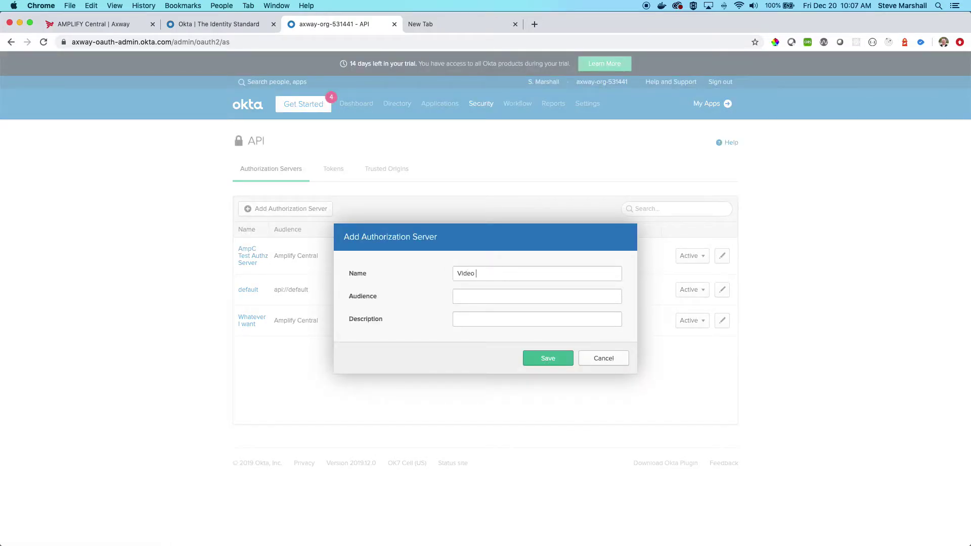
pyautogui.write(' Server')
pyautogui.write('Amplify Cen')
pyautogui.write('tral')
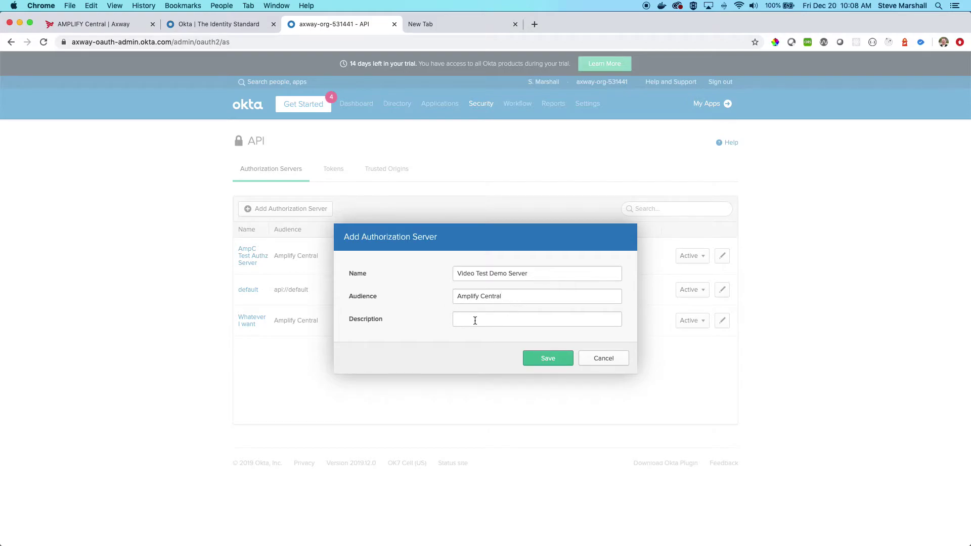
pyautogui.click(475, 320)
pyautogui.write('description')
pyautogui.click(541, 362)
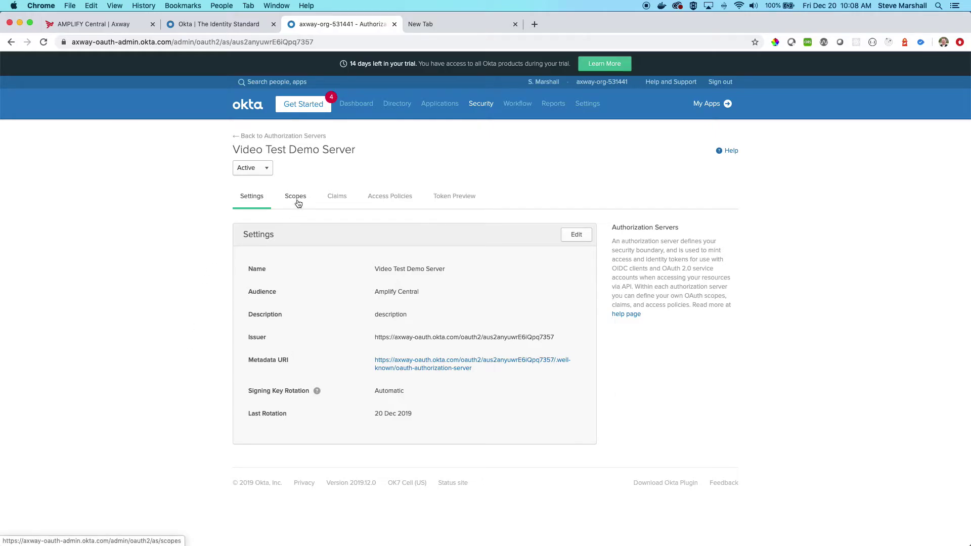
# Create scope ampc (description ampc) as a default scope included in public metadata
pyautogui.click(297, 200)
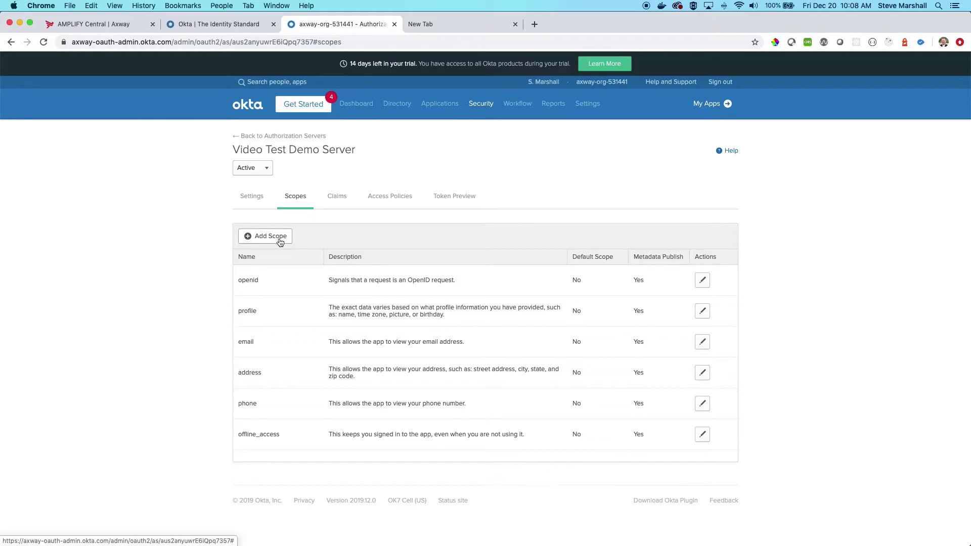
pyautogui.click(279, 242)
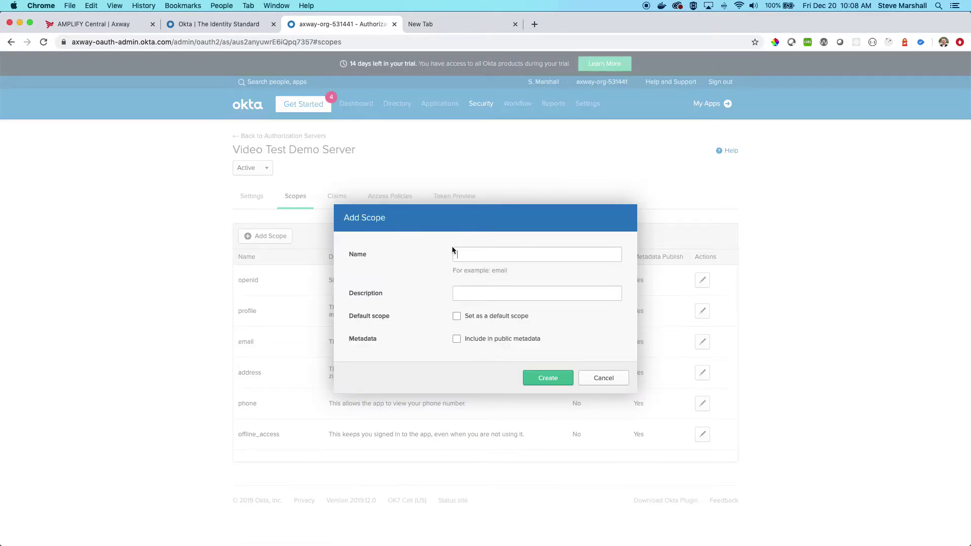
pyautogui.write('ampcampc')
pyautogui.click(457, 317)
pyautogui.click(456, 315)
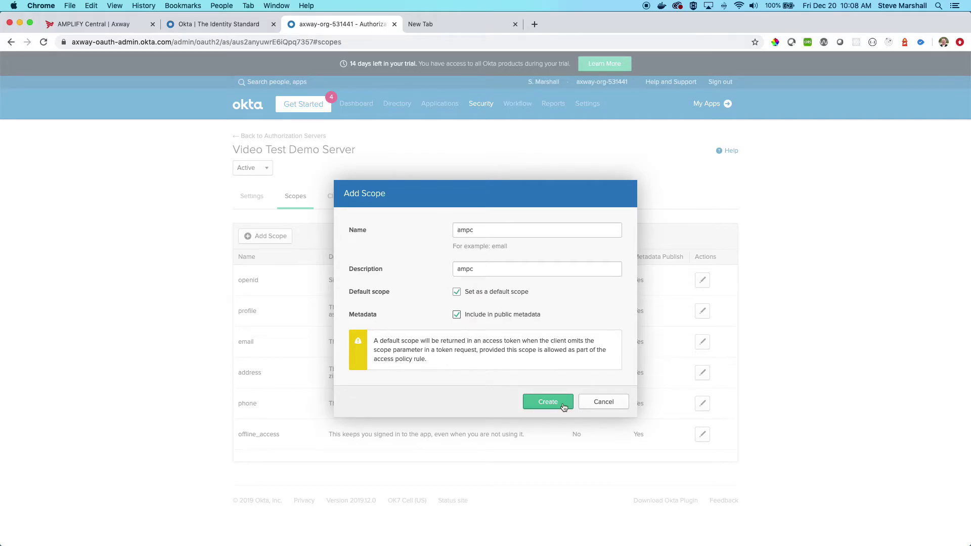
pyautogui.click(564, 405)
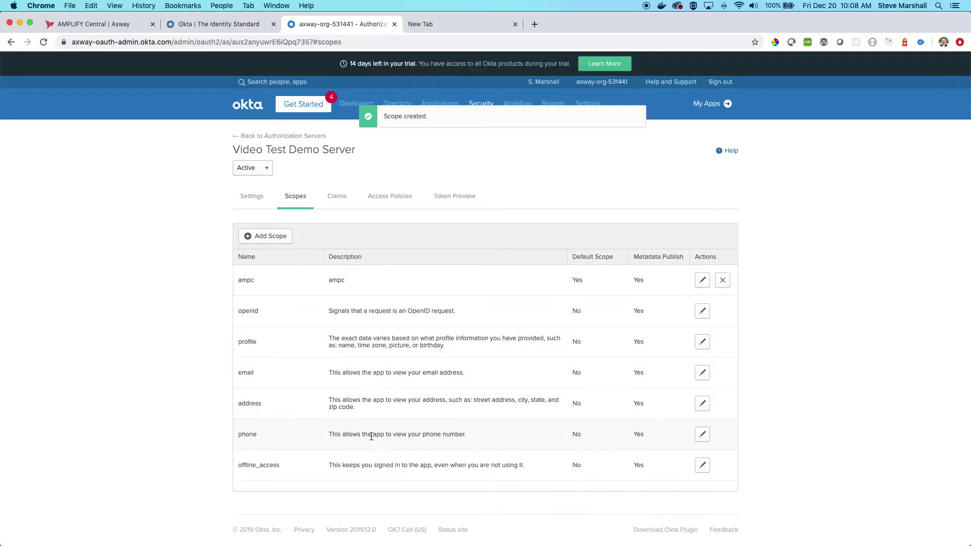
# Create access policy Token Generator, description 'description', assigned to all clients
pyautogui.click(390, 206)
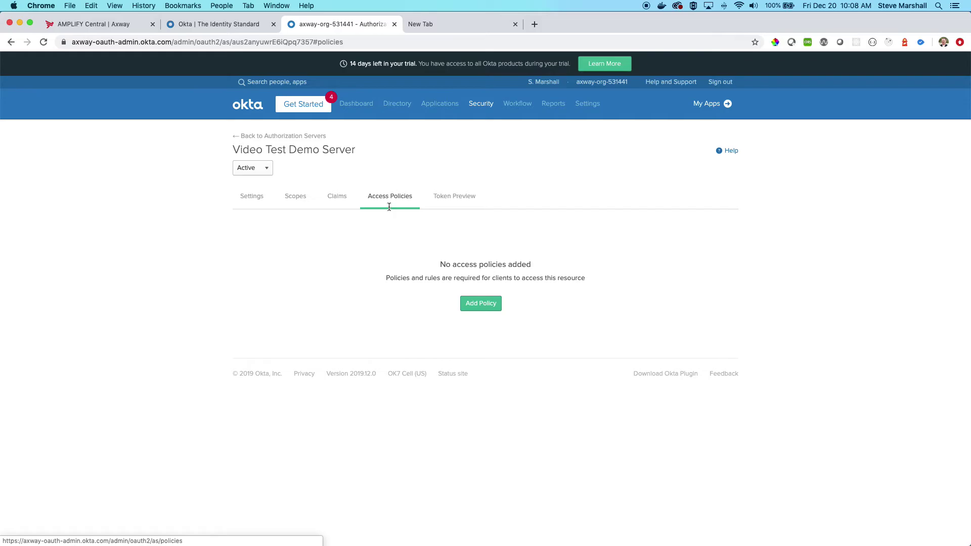
pyautogui.click(477, 304)
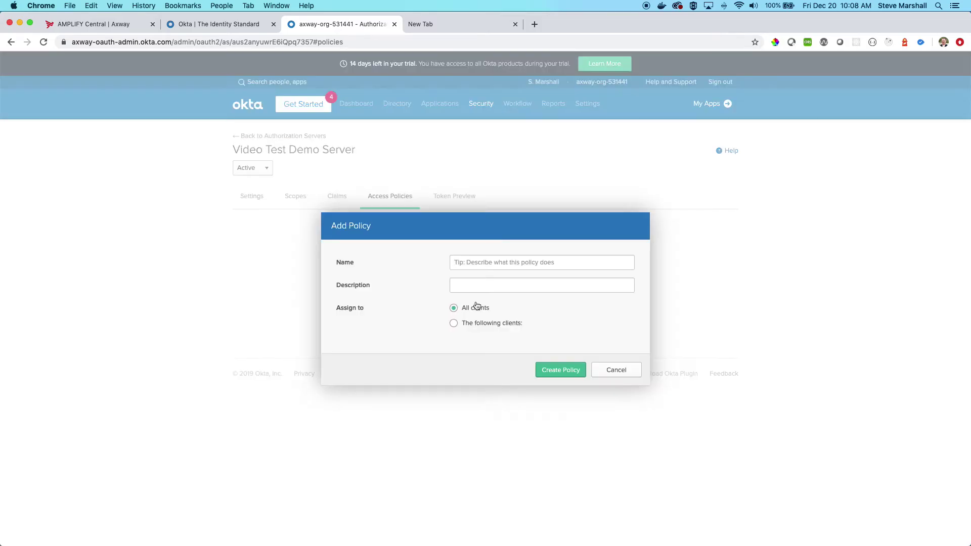
pyautogui.click(476, 264)
pyautogui.write('Token Gener')
pyautogui.write('ator')
pyautogui.write('description')
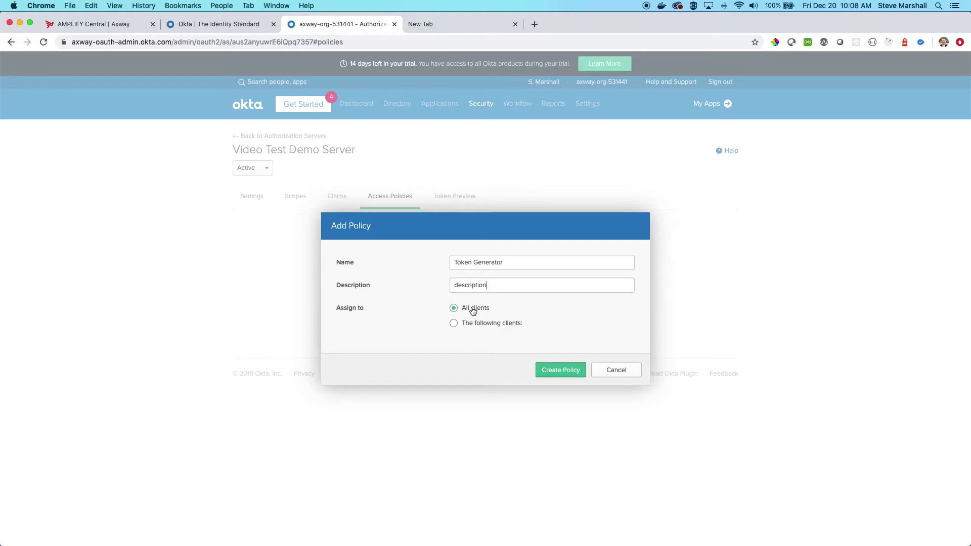
pyautogui.click(471, 307)
pyautogui.click(551, 368)
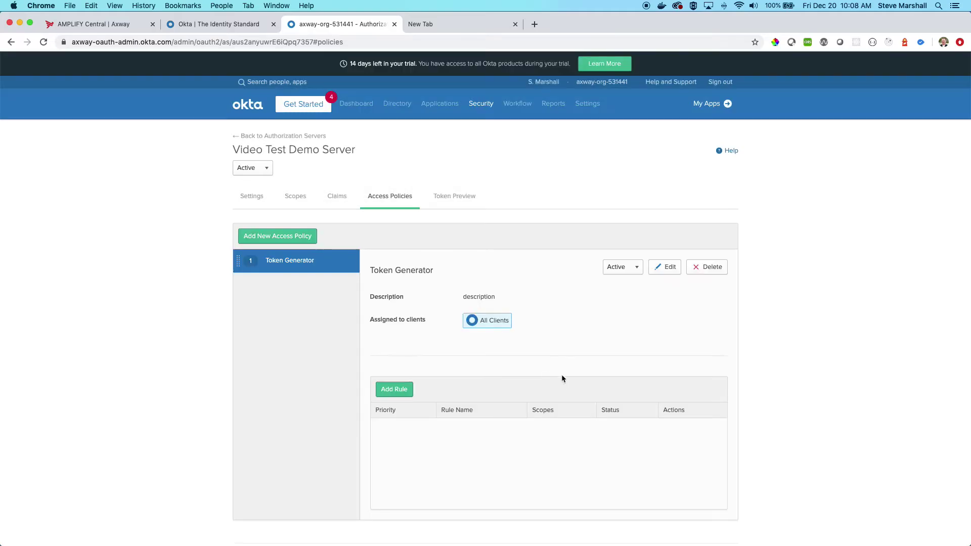
pyautogui.scroll(-5, 632, 354)
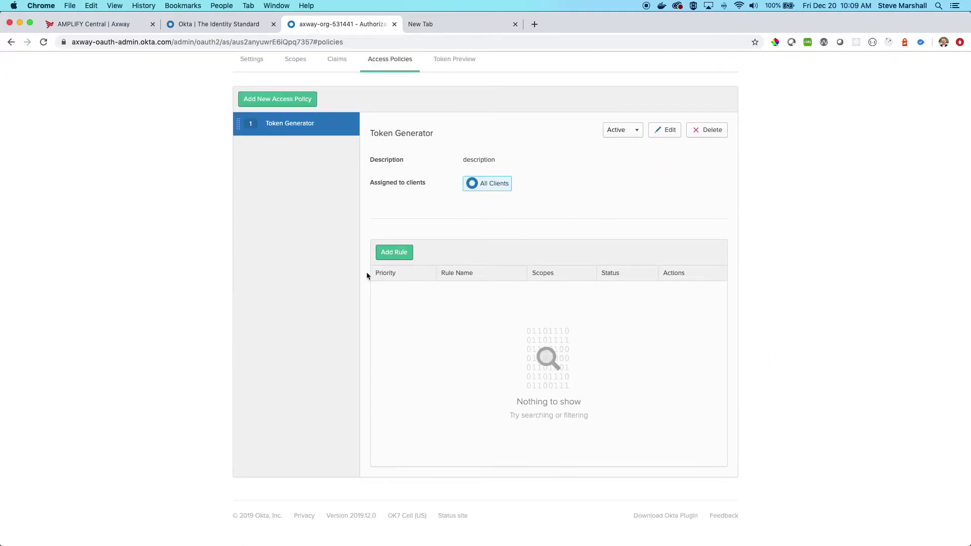
# Add rule 'give me a token for oauth' with the access token lifetime unit set to days
pyautogui.click(396, 258)
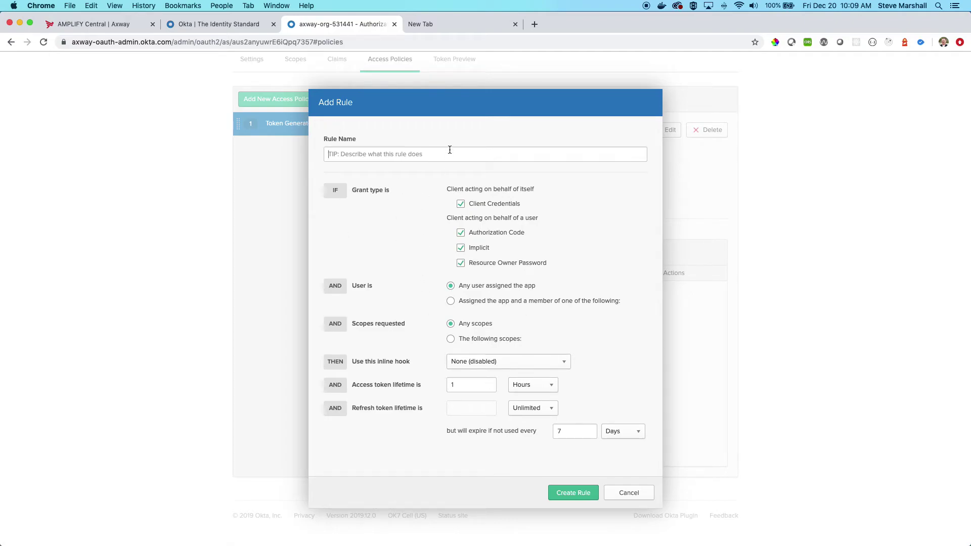
pyautogui.write('give me a token for oauth')
pyautogui.click(542, 389)
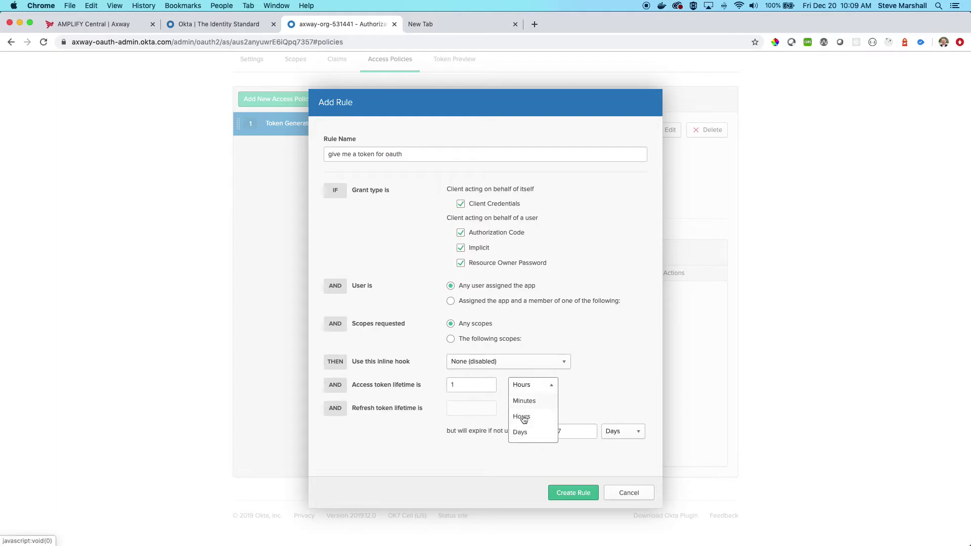
pyautogui.click(520, 431)
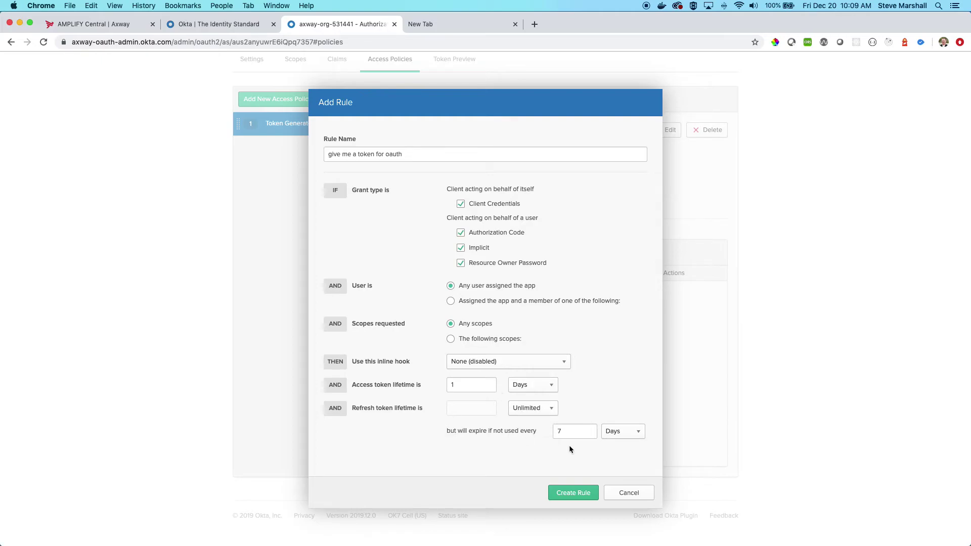
pyautogui.click(574, 493)
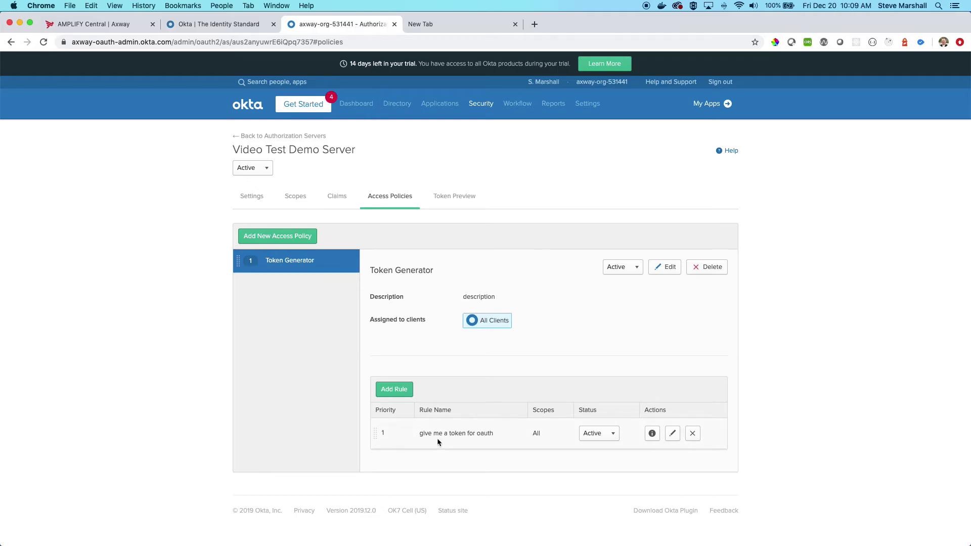
# From Applications, create a new custom app integration with OAuth Service as the platform
pyautogui.click(298, 200)
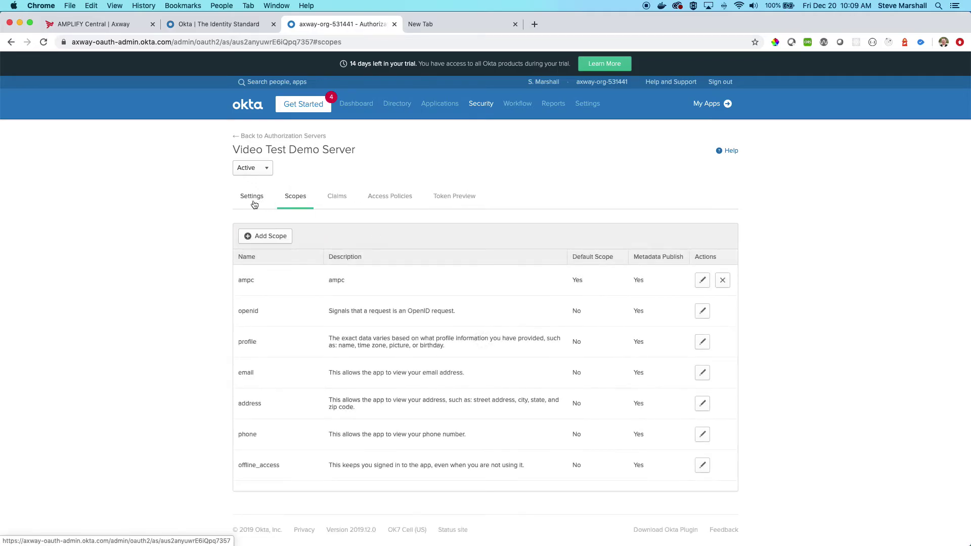
pyautogui.click(254, 204)
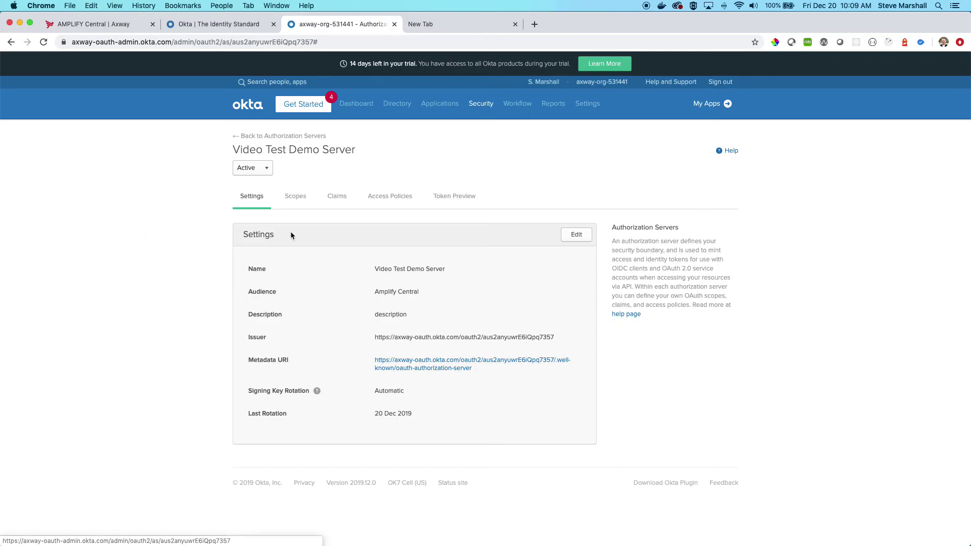
pyautogui.moveTo(436, 105)
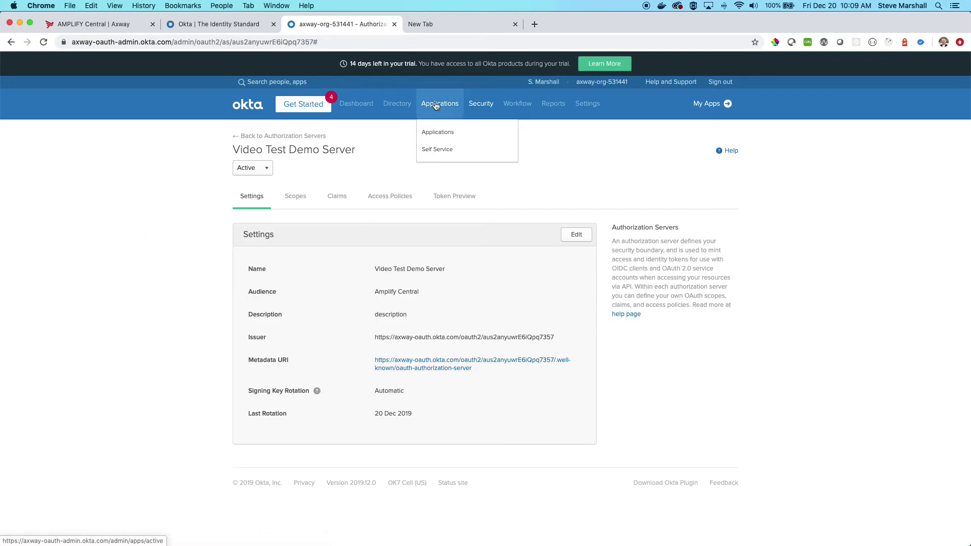
pyautogui.click(462, 135)
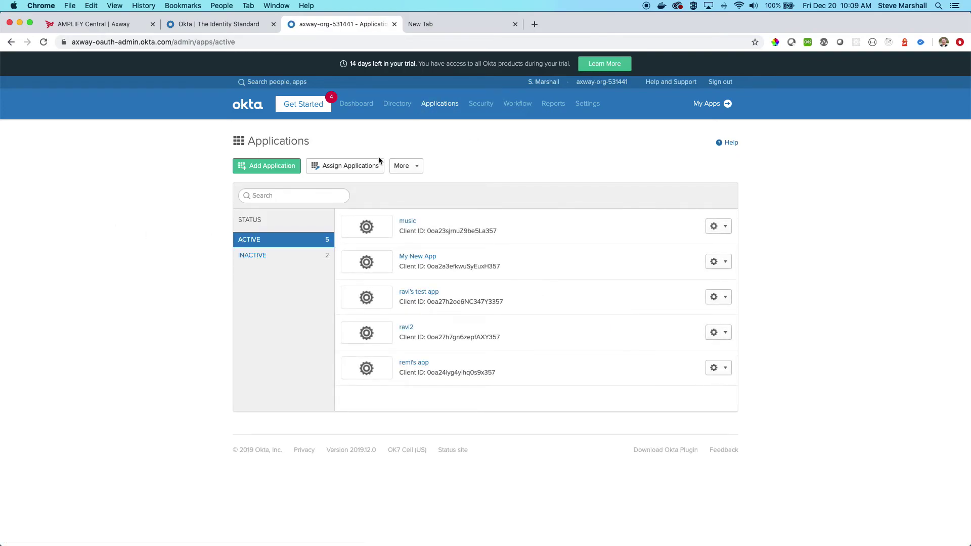
pyautogui.click(247, 168)
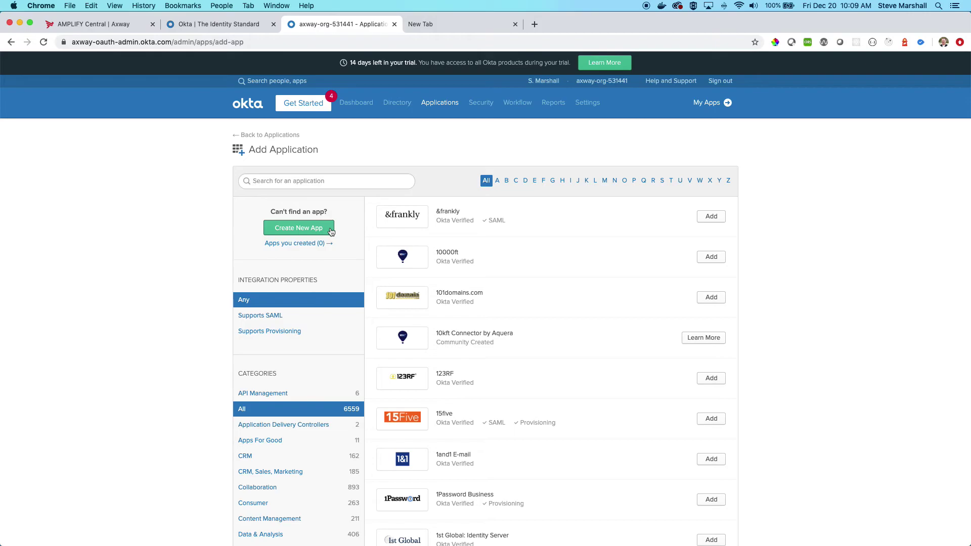
pyautogui.click(300, 233)
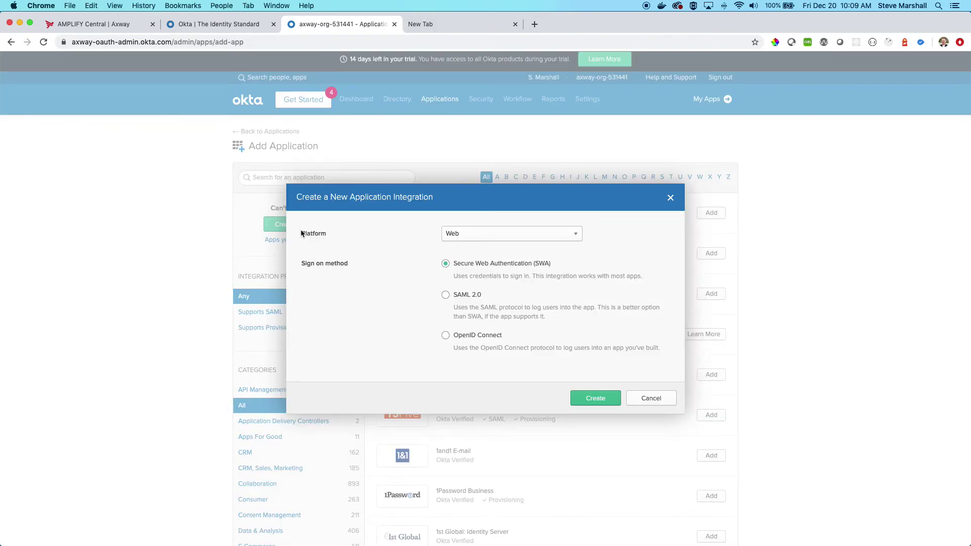
pyautogui.click(489, 233)
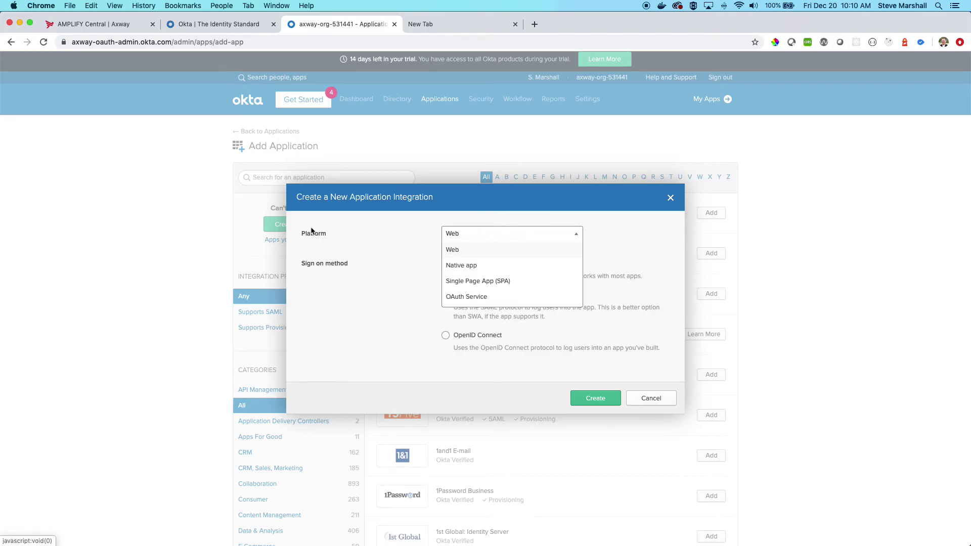
pyautogui.click(512, 298)
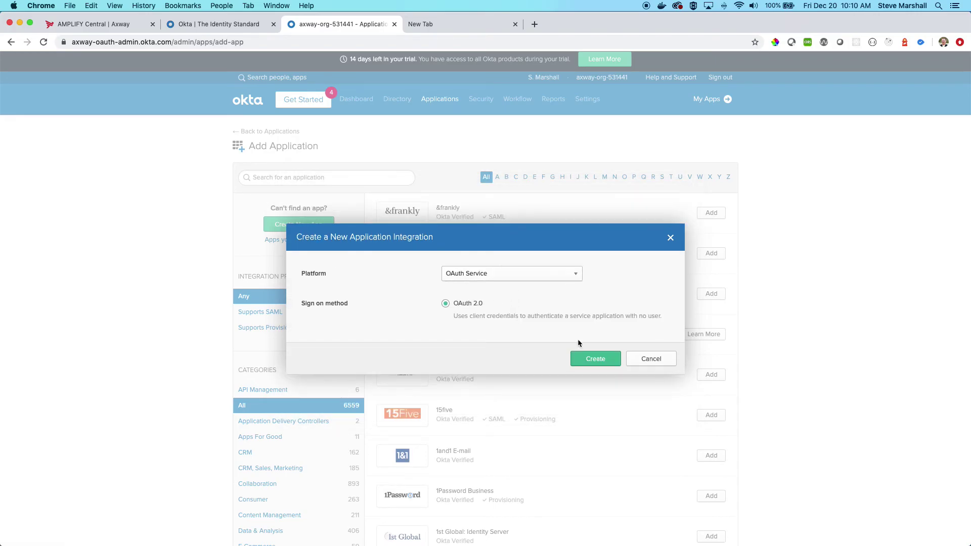
pyautogui.click(616, 360)
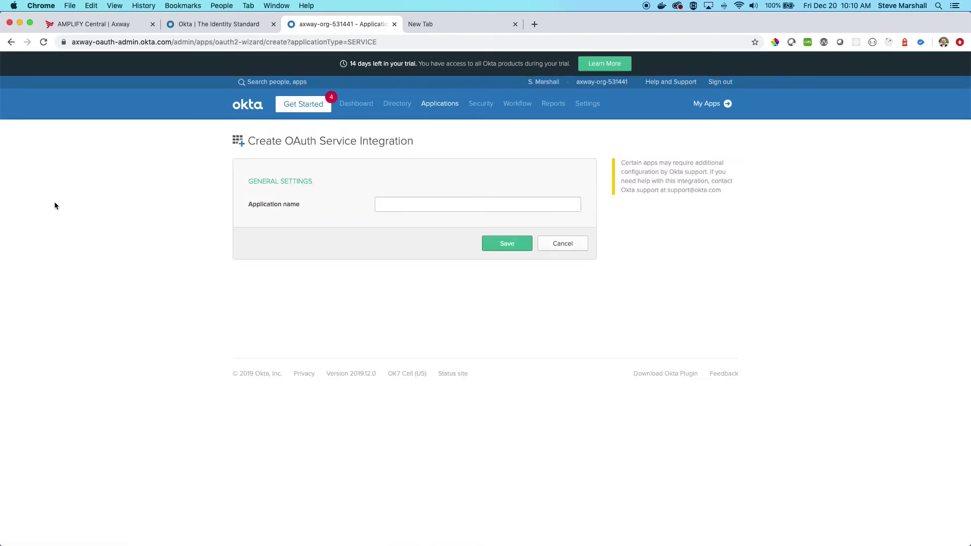
# Save the OAuth service app as My Unique Video Name and view its client credentials
pyautogui.write('My Unique Video Name')
pyautogui.click(496, 247)
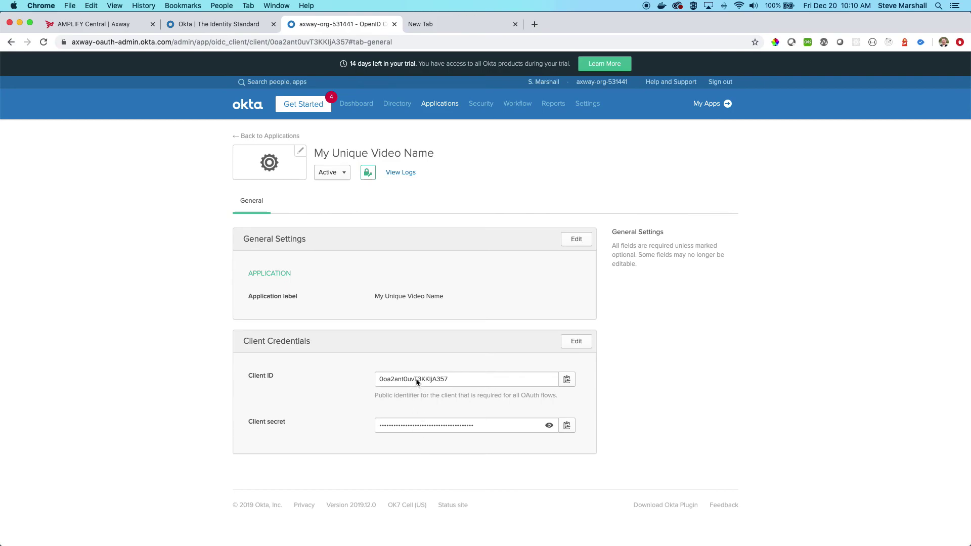
pyautogui.click(174, 327)
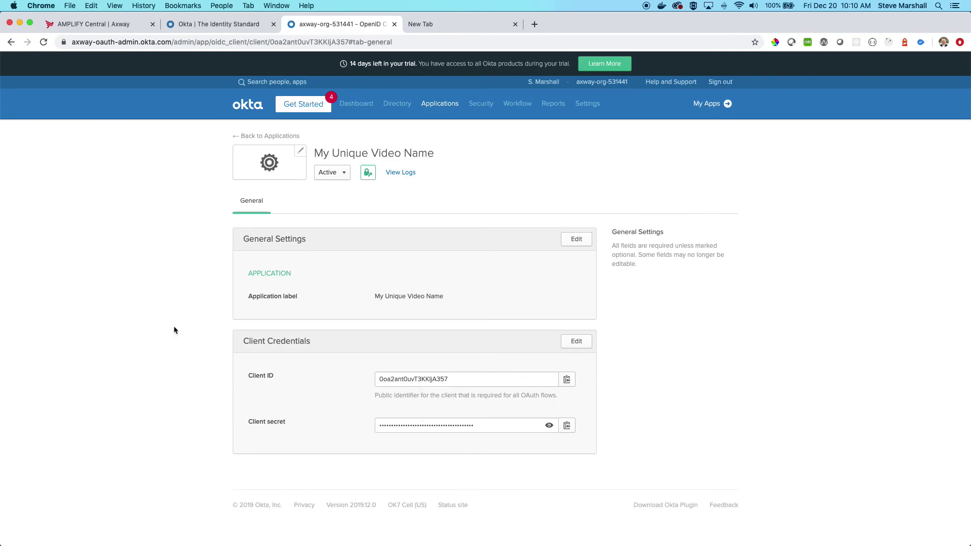